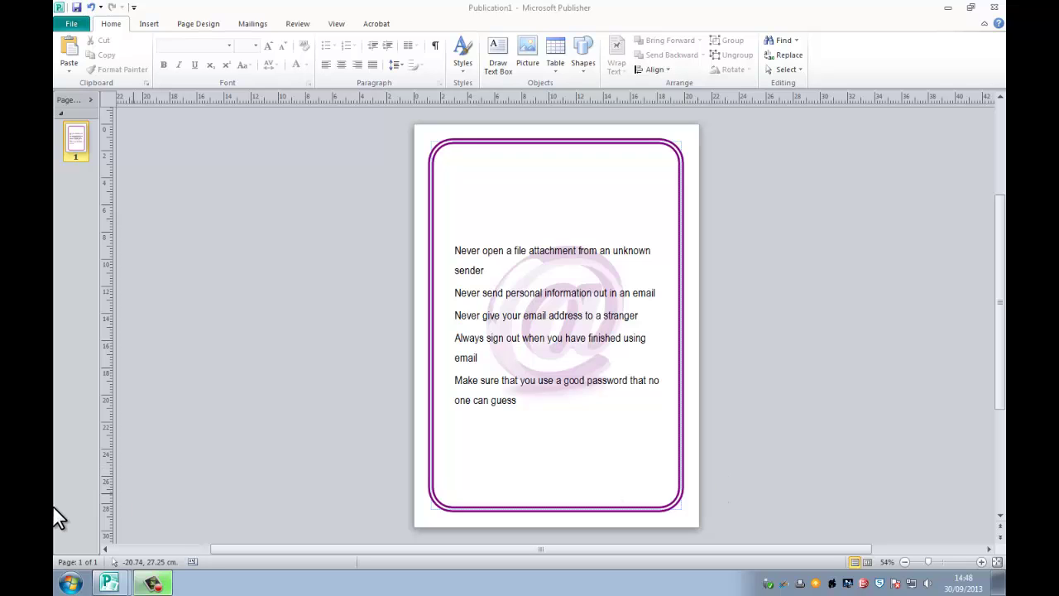
Compare against the Poster Example publication, then highlight all the safety tip lines in Publication1
mouse_move(109, 584)
left_click(113, 545)
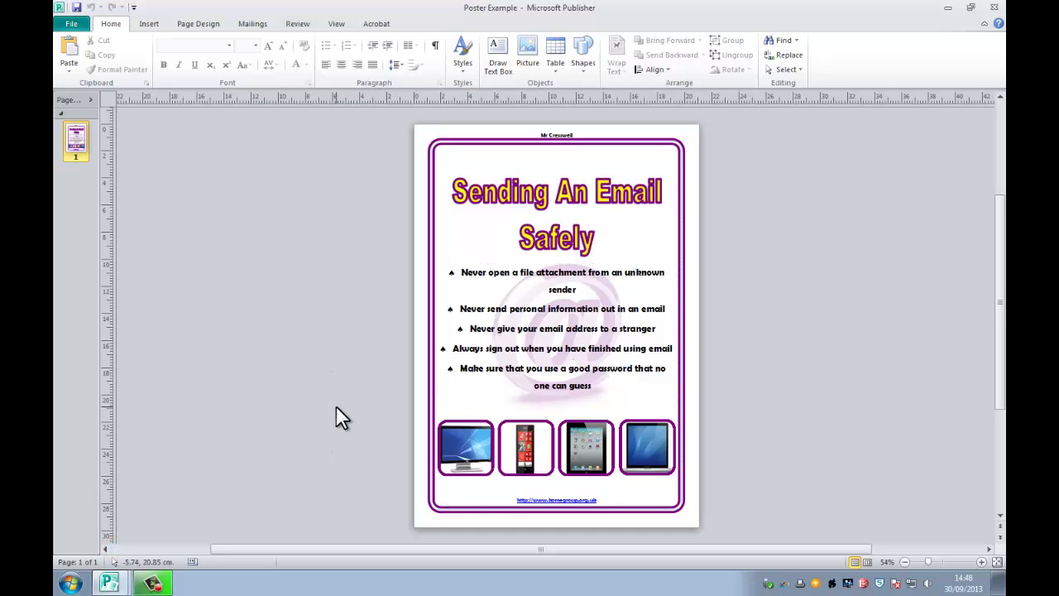
left_click(109, 583)
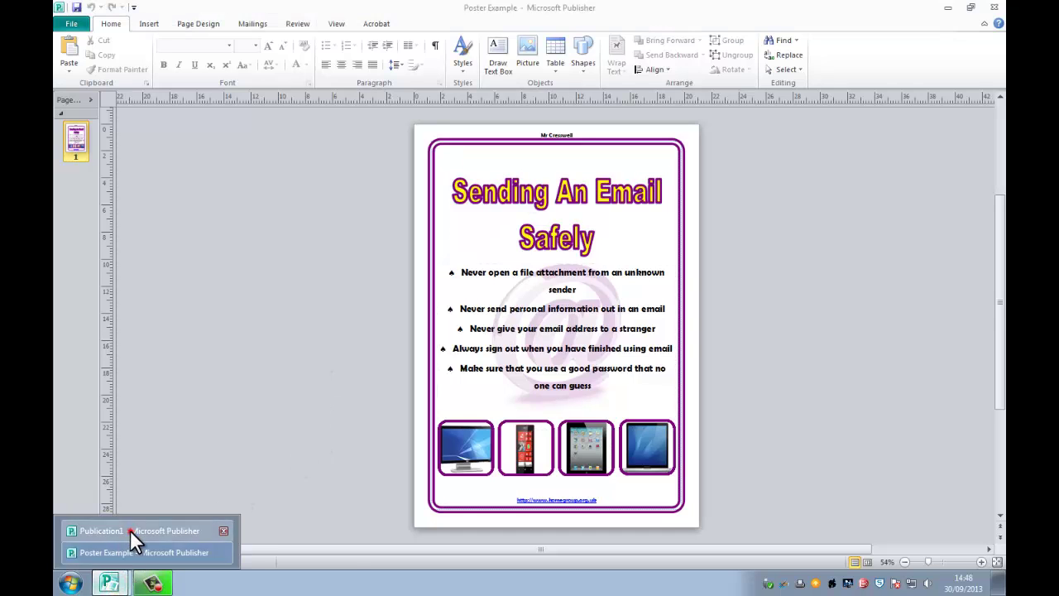
left_click(130, 529)
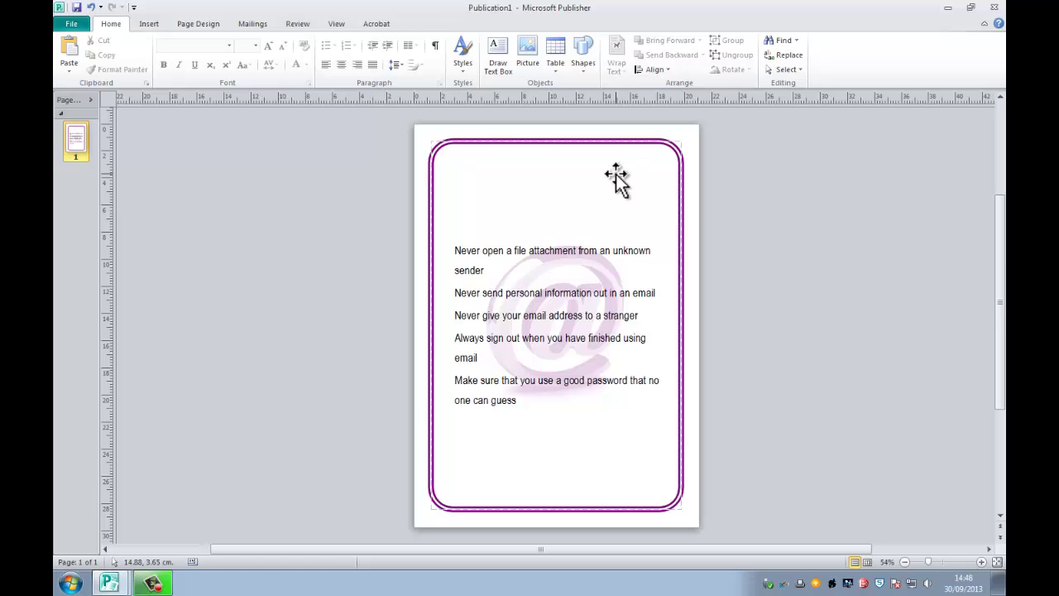
left_click(108, 583)
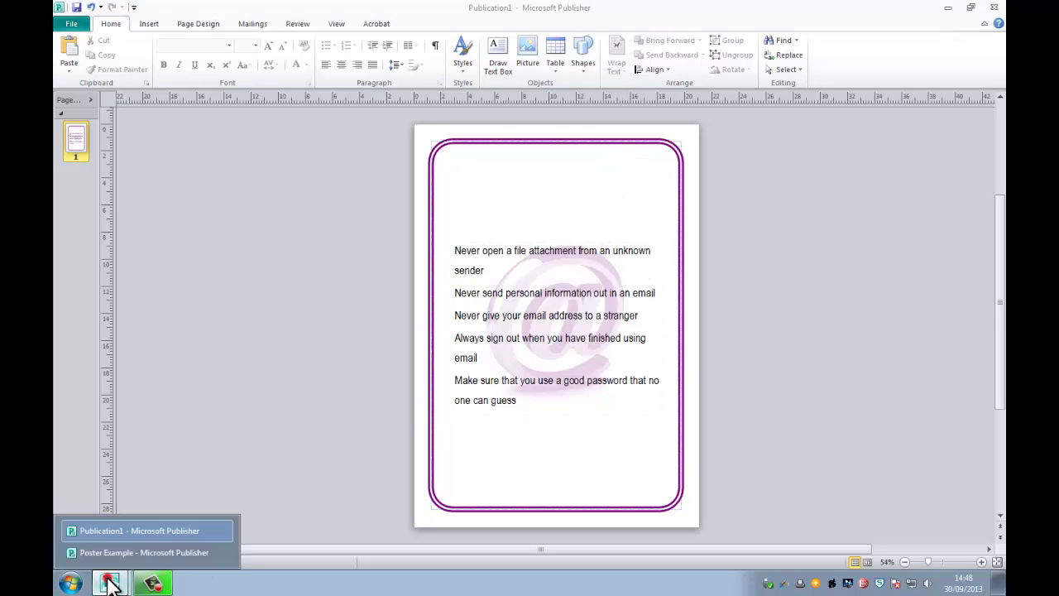
left_click(153, 552)
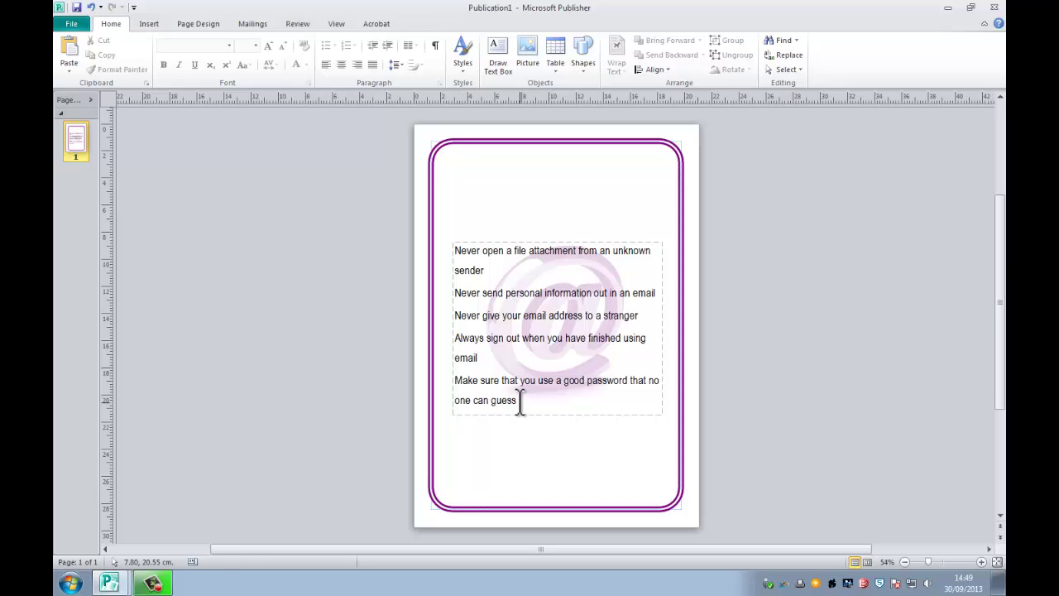
mouse_move(519, 401)
left_mouse_down()
mouse_move(464, 338)
mouse_move(446, 253)
left_mouse_up()
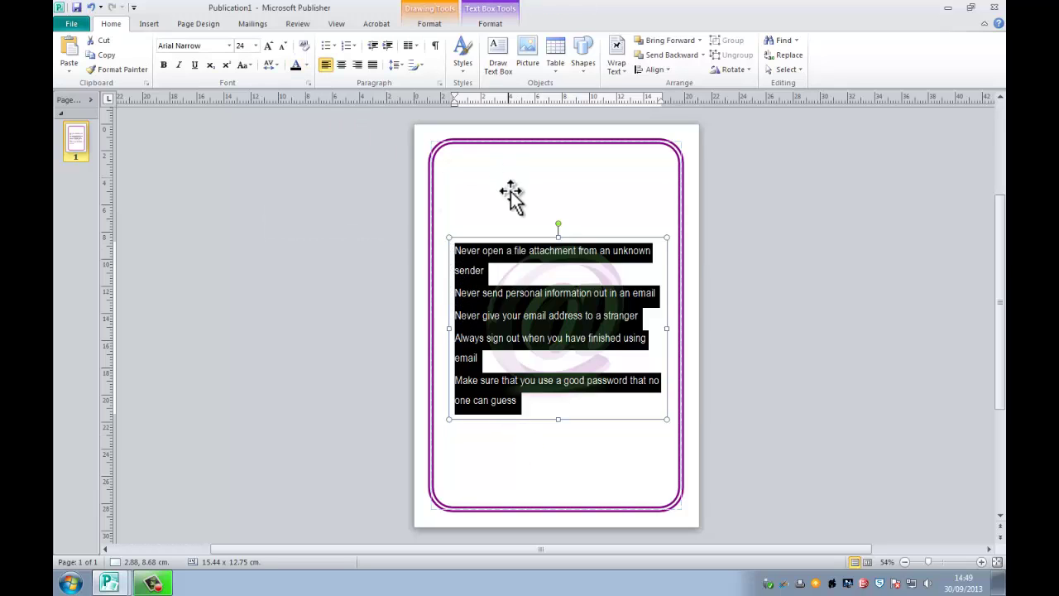
left_click(278, 196)
left_click(151, 23)
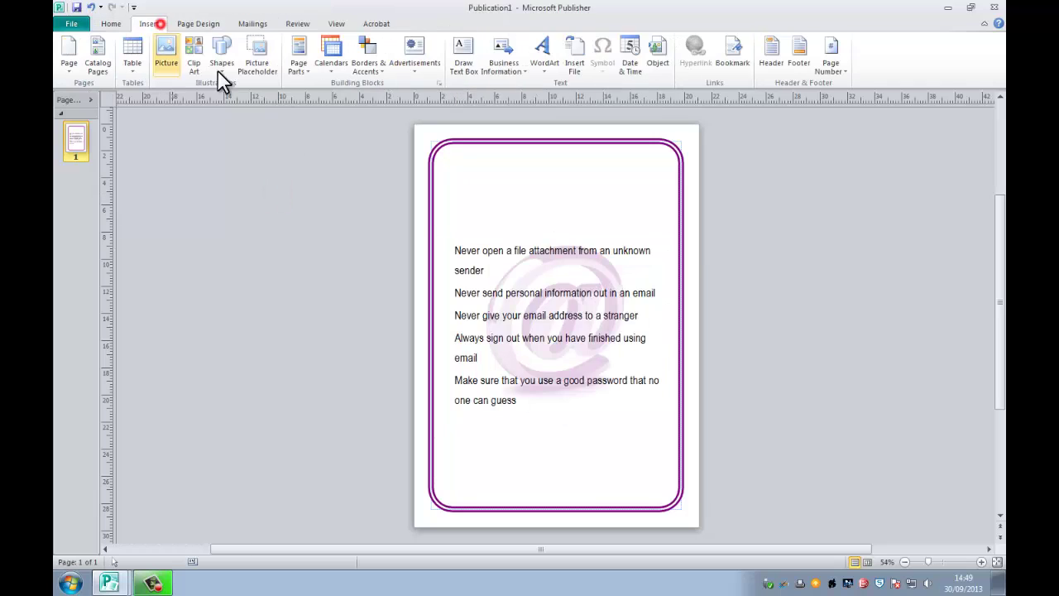
left_click(462, 52)
mouse_move(451, 169)
left_mouse_down()
mouse_move(686, 226)
mouse_move(662, 233)
left_mouse_up()
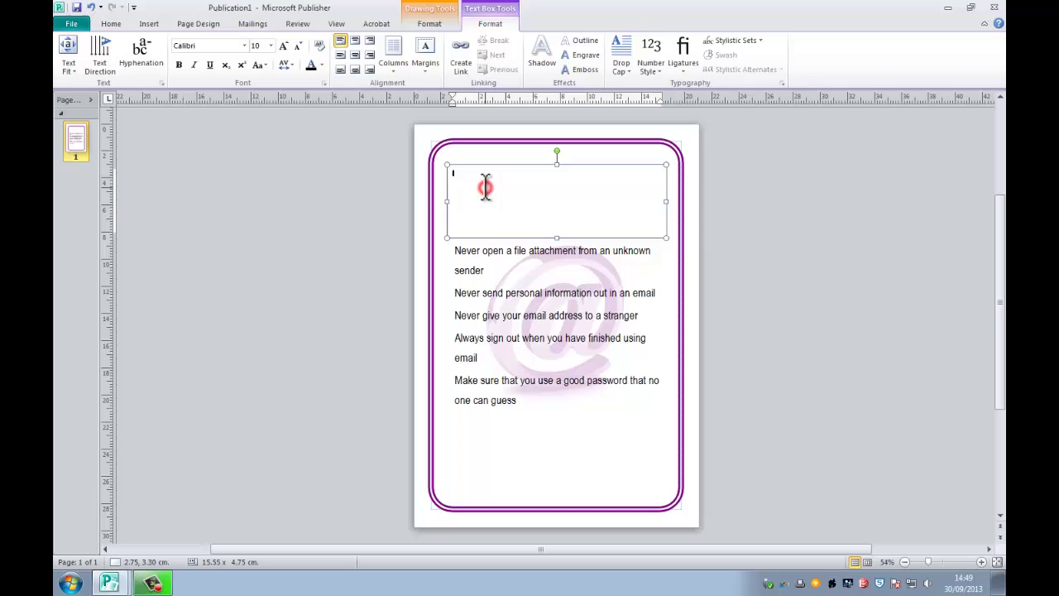
type("E")
left_click(591, 168)
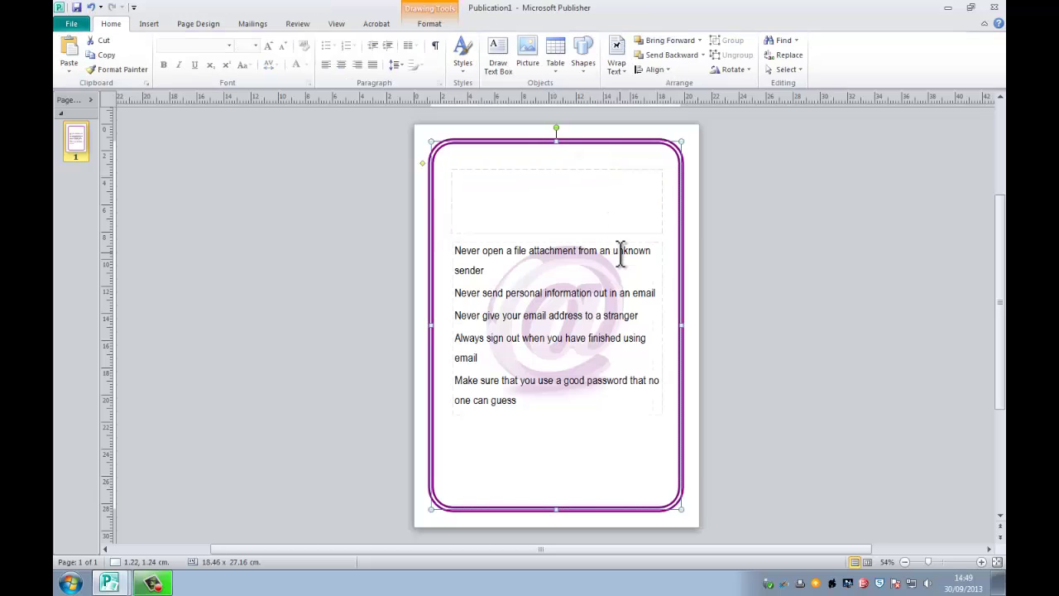
left_click(617, 170)
key("Delete")
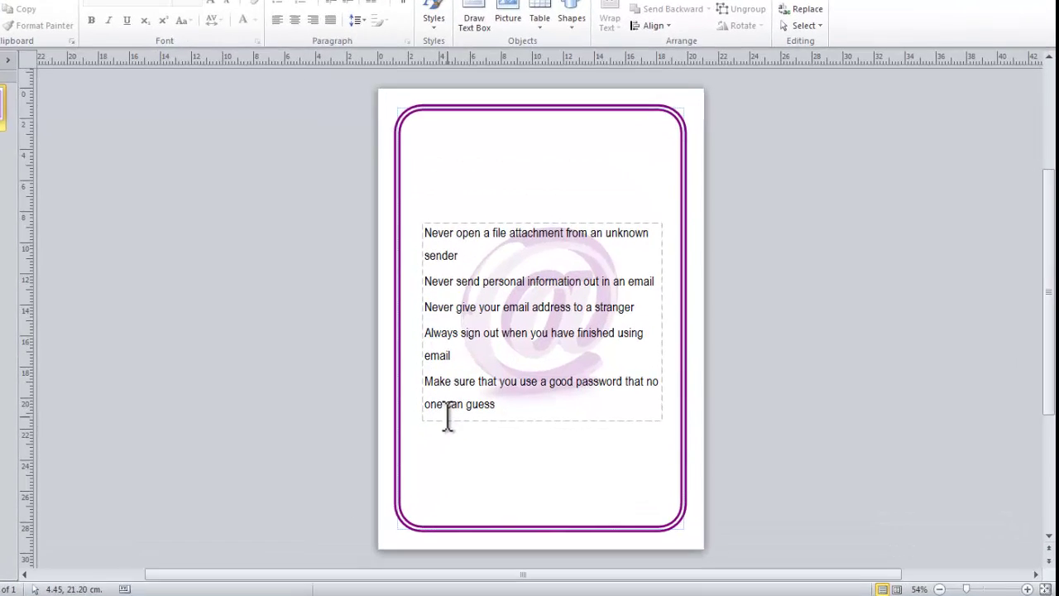
Stretch the tips text box left and right so 'sender' fits on the first tip's line
left_click(432, 419)
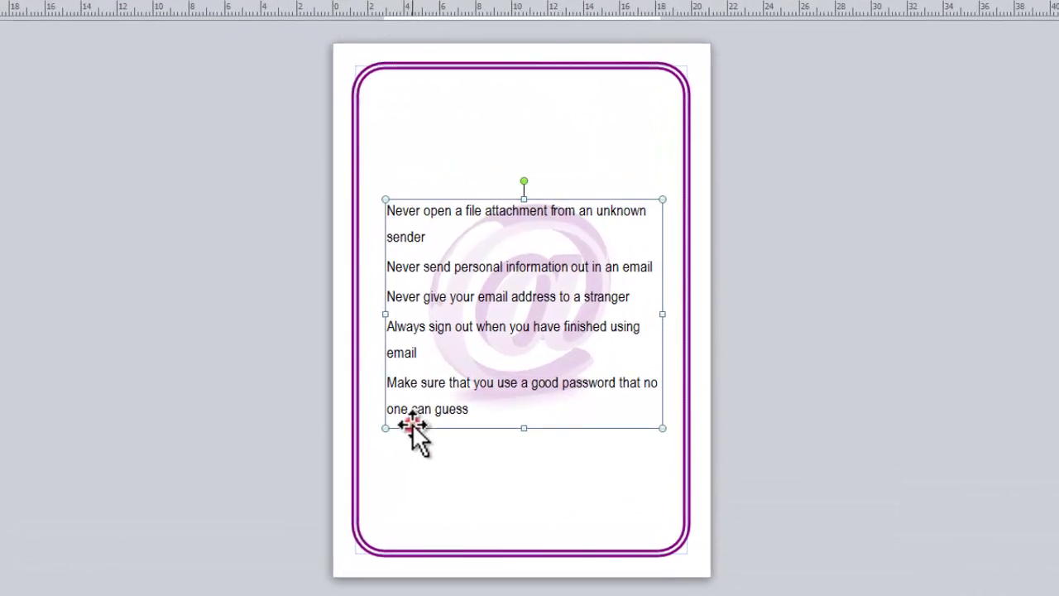
left_click_drag(422, 323, 358, 312)
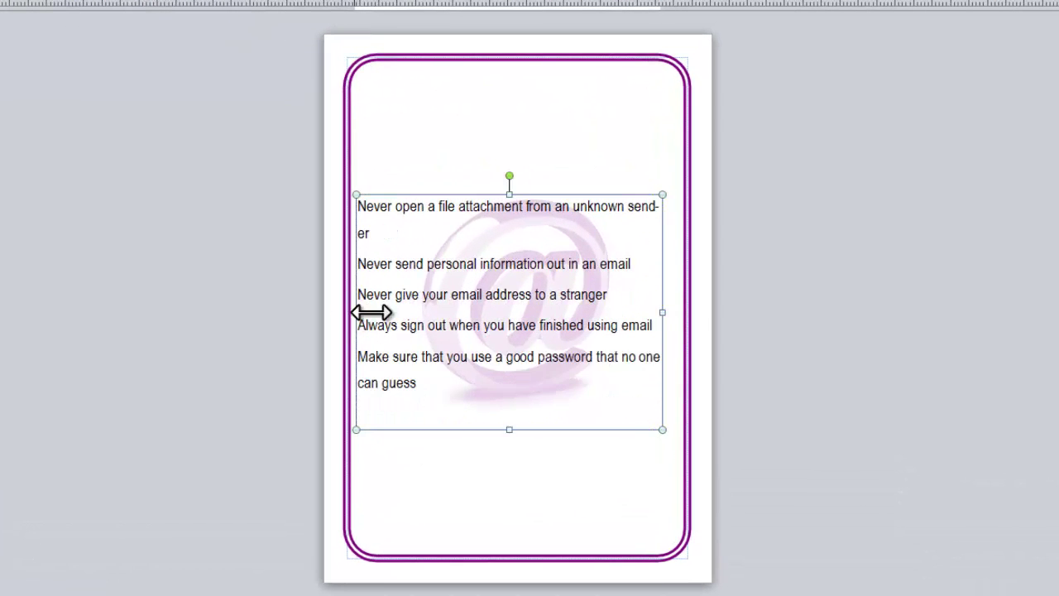
left_click_drag(663, 312, 683, 313)
left_click(805, 296)
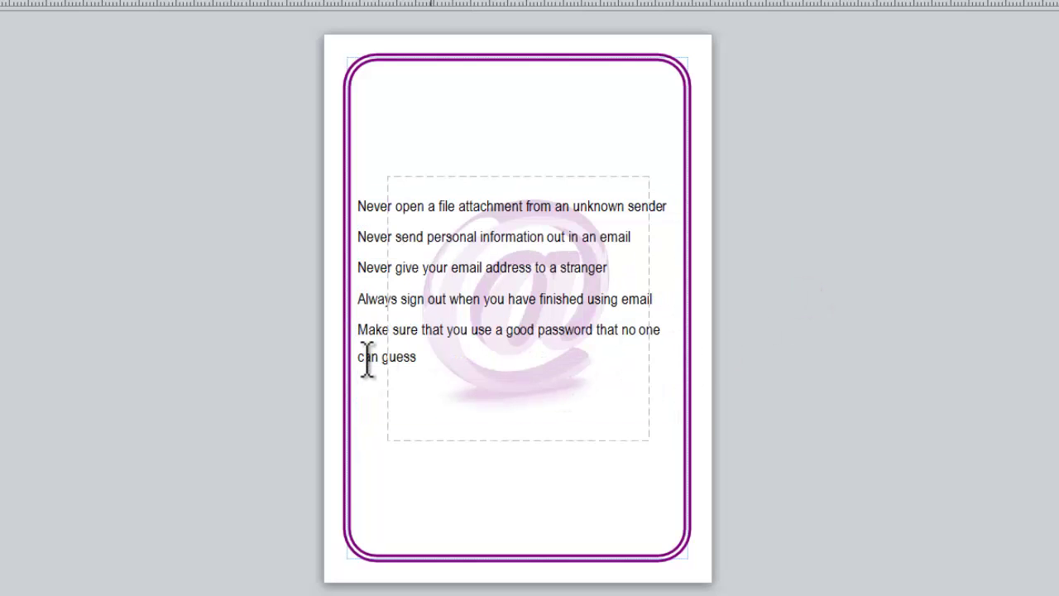
Select all the safety tip text, centre it and make it bold
left_click(424, 356)
left_click_drag(410, 349, 348, 209)
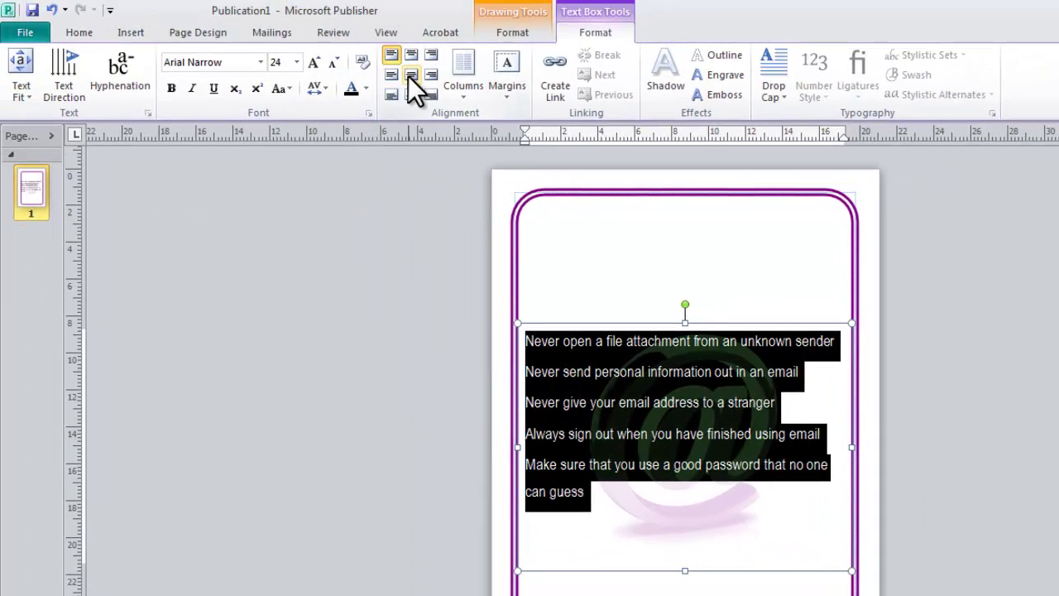
left_click(82, 35)
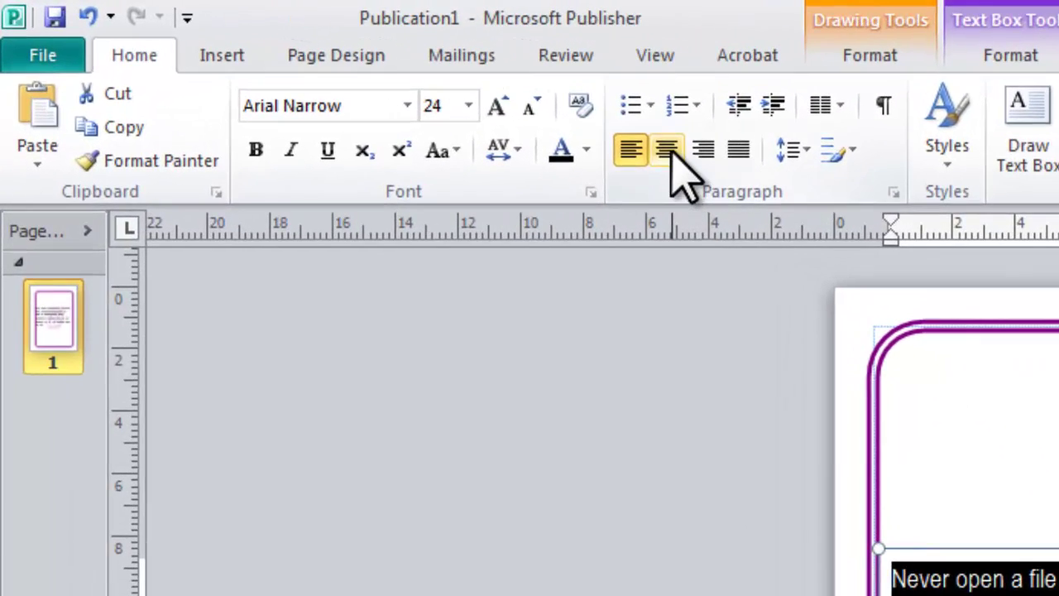
left_click(392, 88)
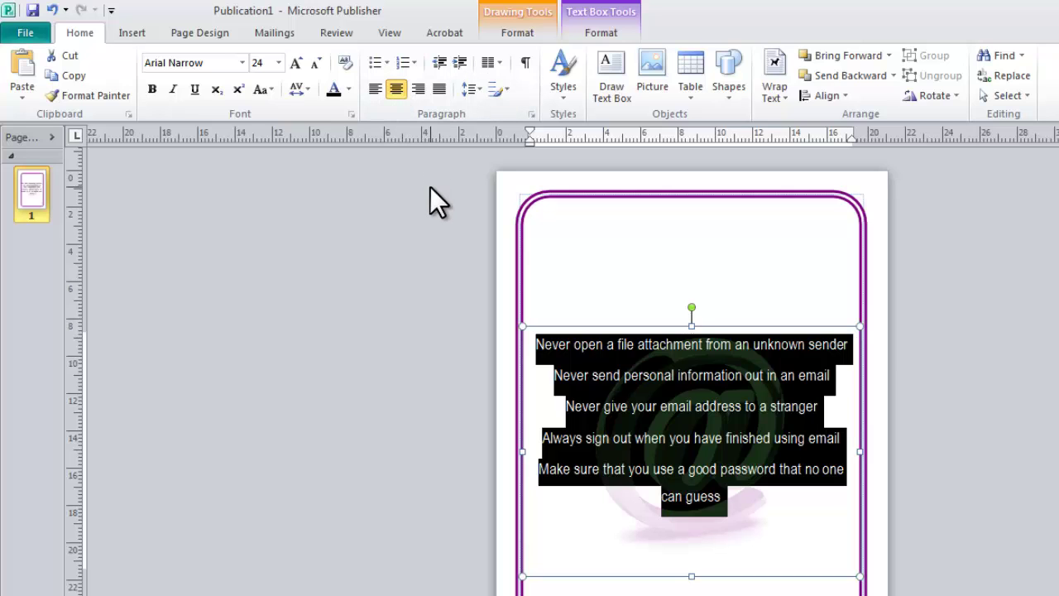
left_click(152, 86)
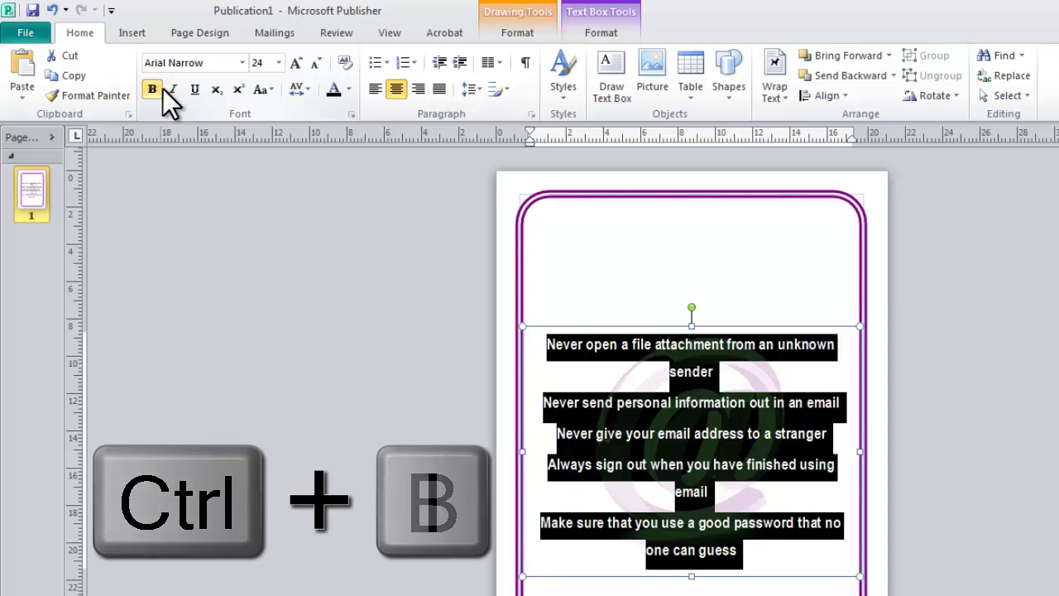
Try italic and underline on the tips, then remove both again
left_click(172, 89)
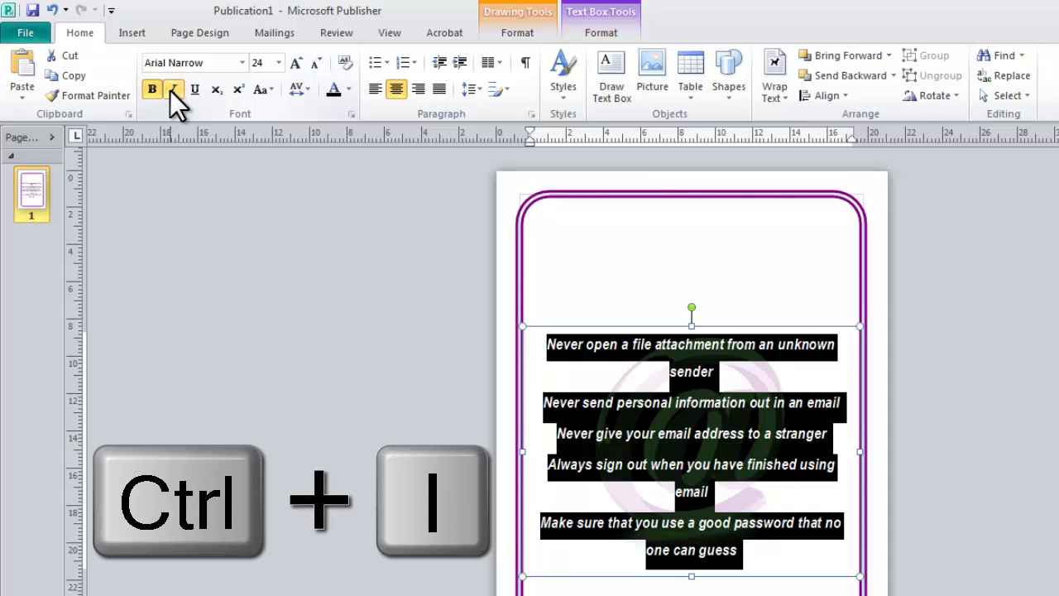
left_click(197, 89)
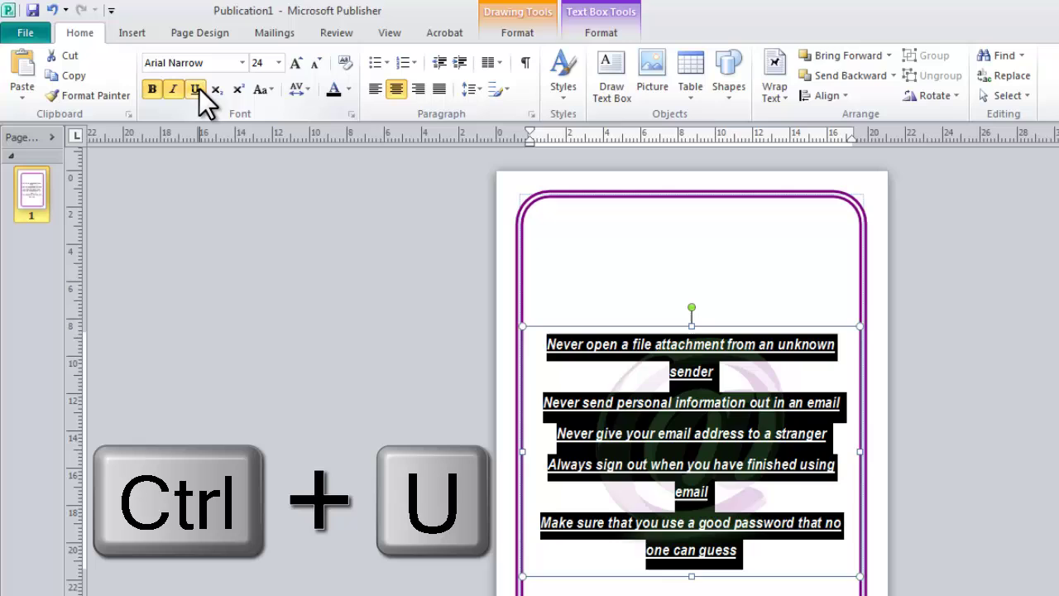
left_click(199, 88)
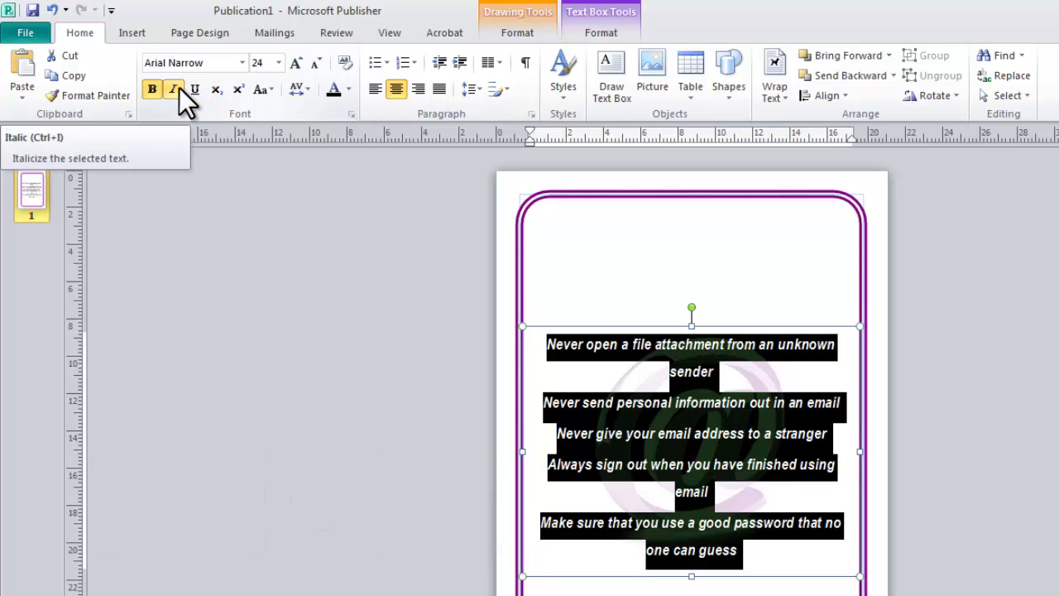
left_click(179, 87)
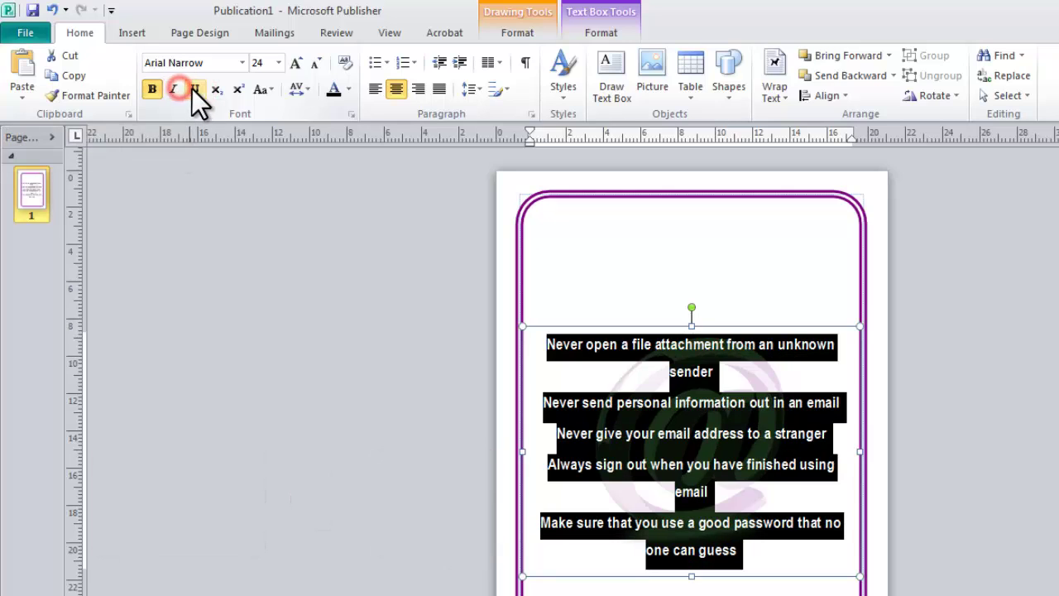
Apply Berlin Sans FB Demi to the tips and lengthen the box to show 'no one can guess'
left_click(240, 61)
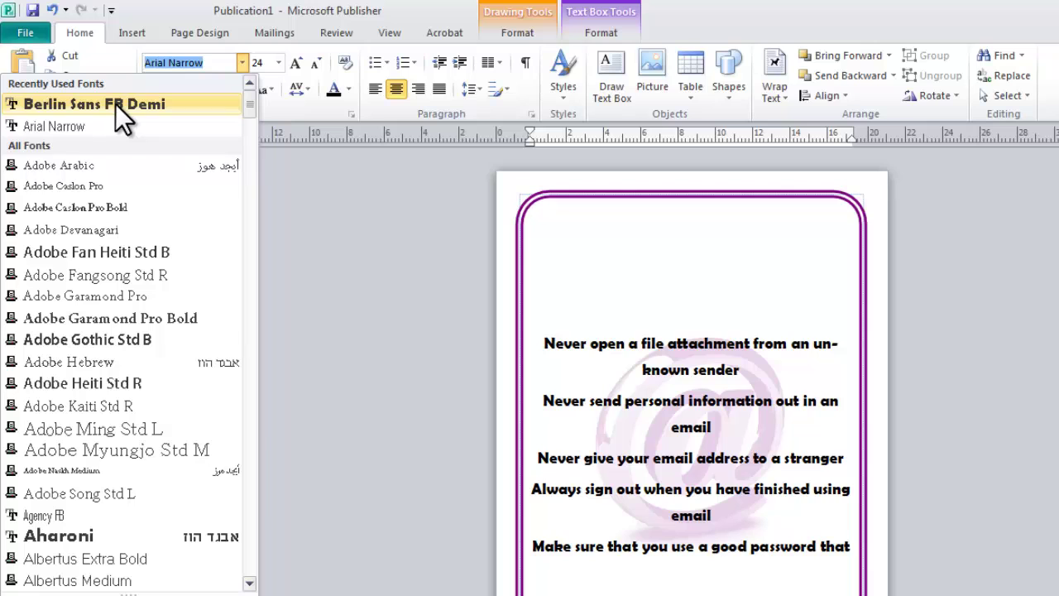
left_click(115, 103)
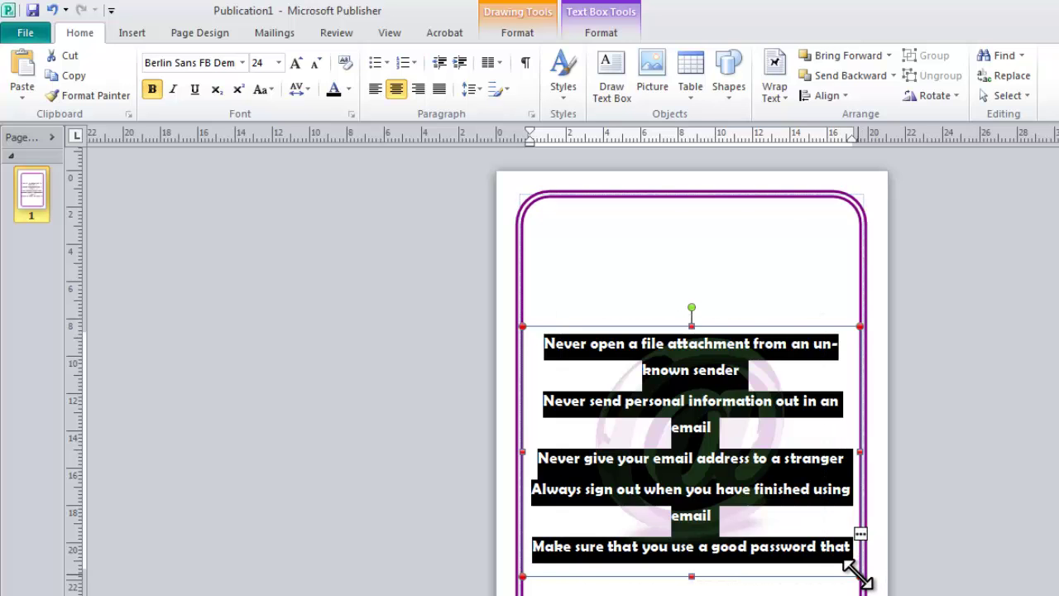
left_click(691, 577)
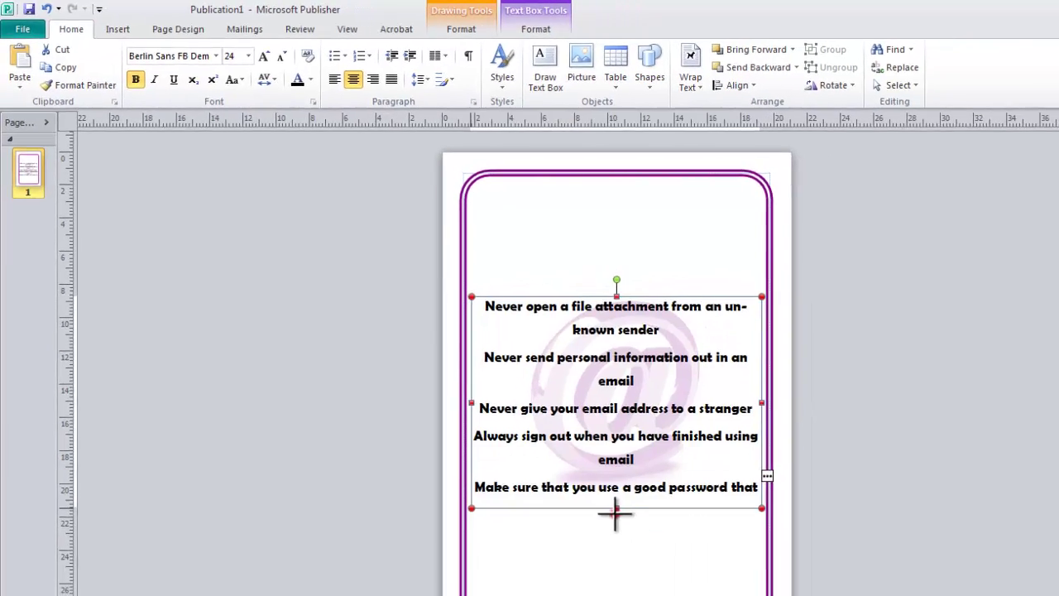
left_click_drag(615, 515, 615, 538)
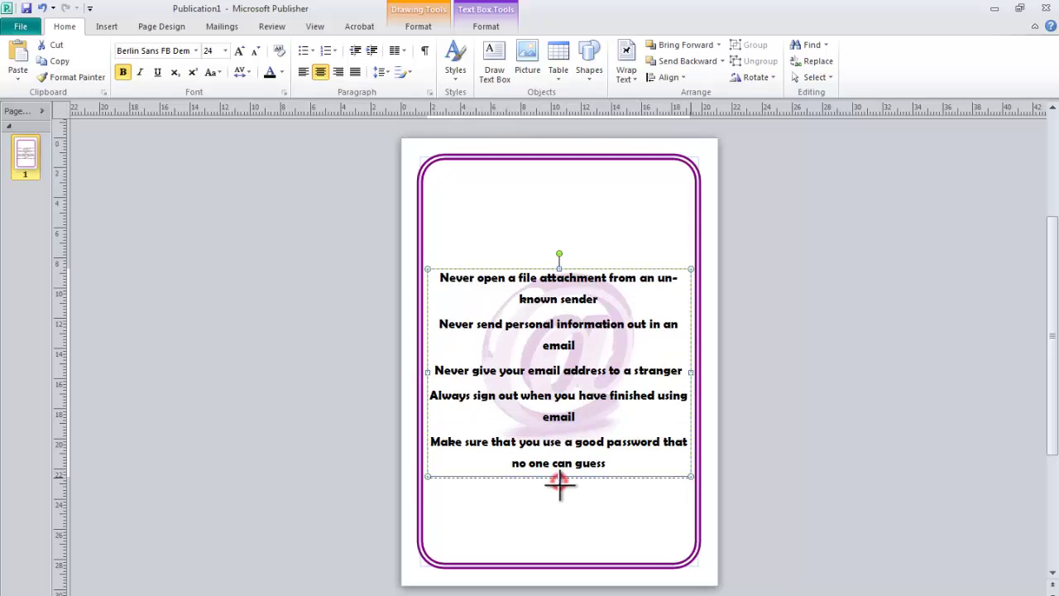
key("ctrl+a")
left_click(779, 463)
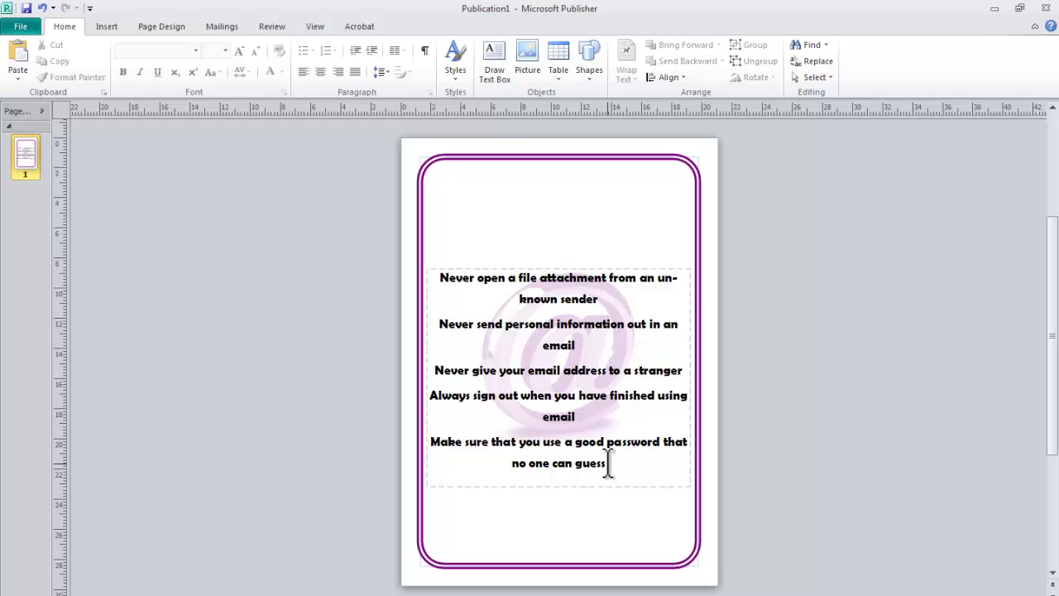
Apply a bullet style from the Bullets dropdown to the five selected safety tips
mouse_move(610, 464)
left_mouse_down()
mouse_move(547, 416)
mouse_move(427, 282)
left_mouse_up()
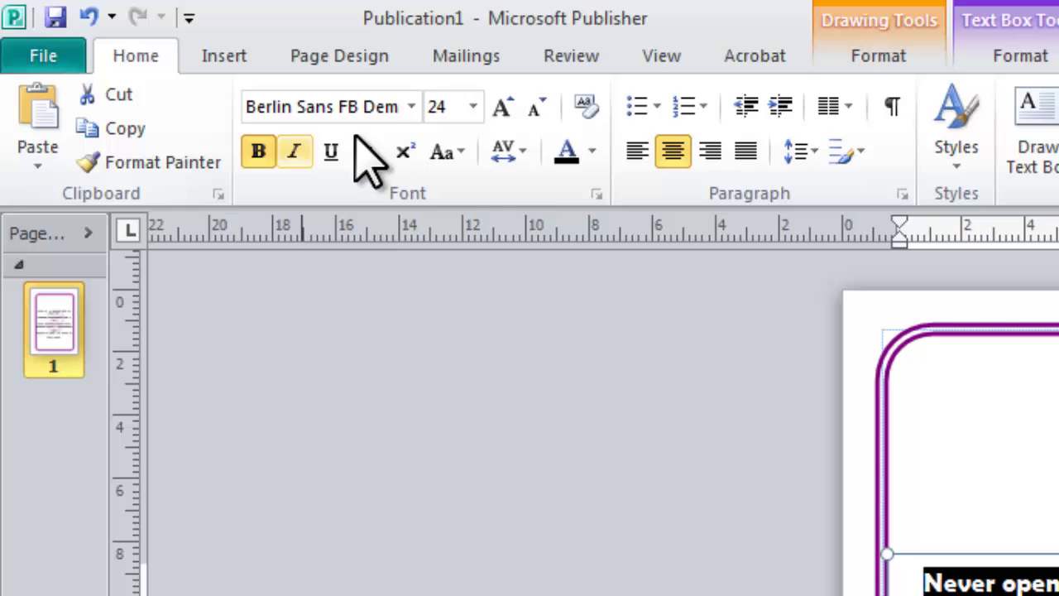
left_click(640, 108)
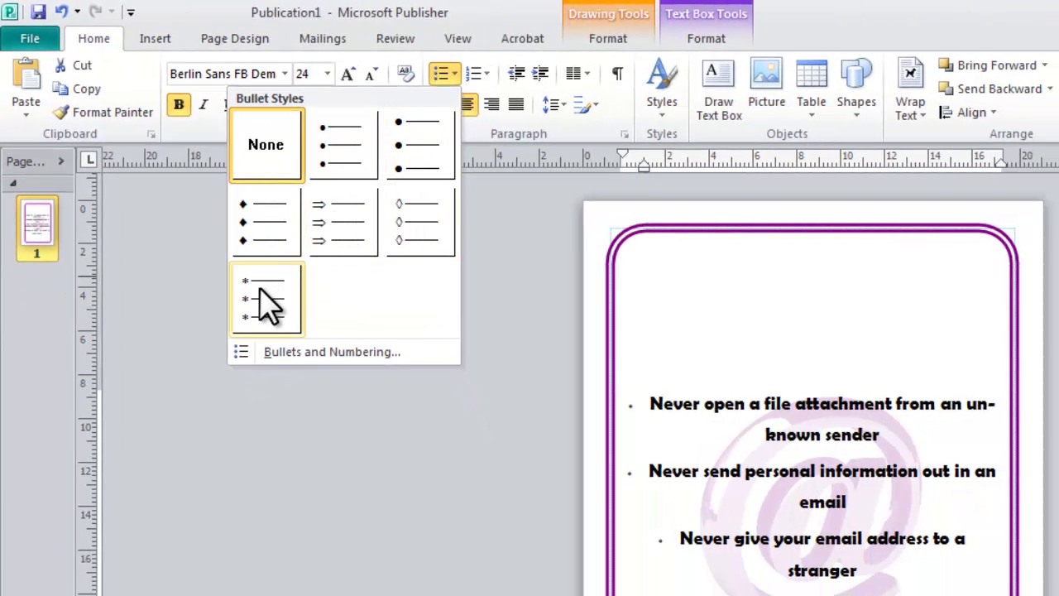
left_click(431, 149)
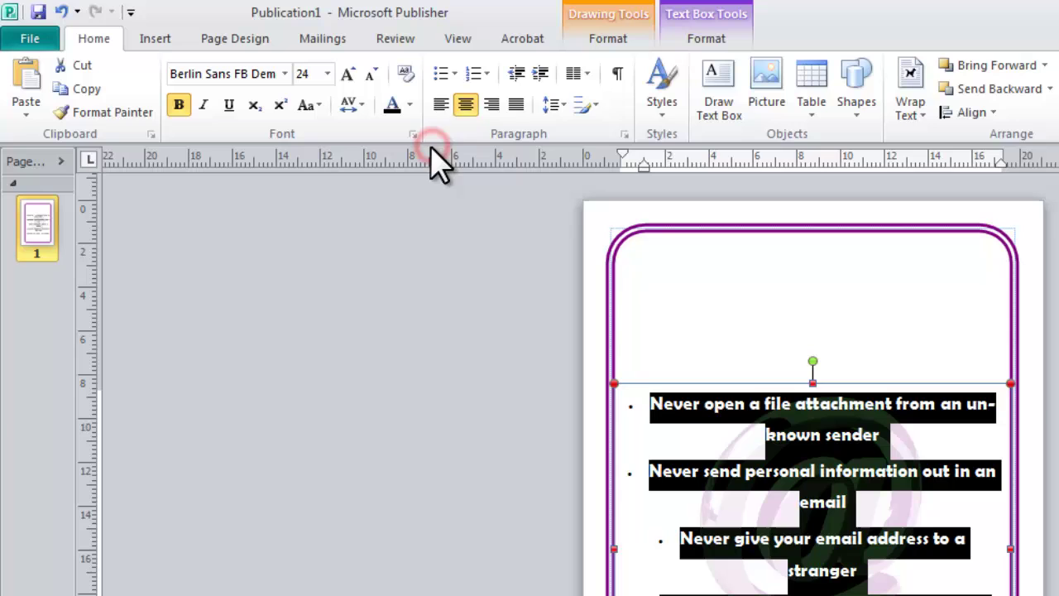
left_click(866, 354)
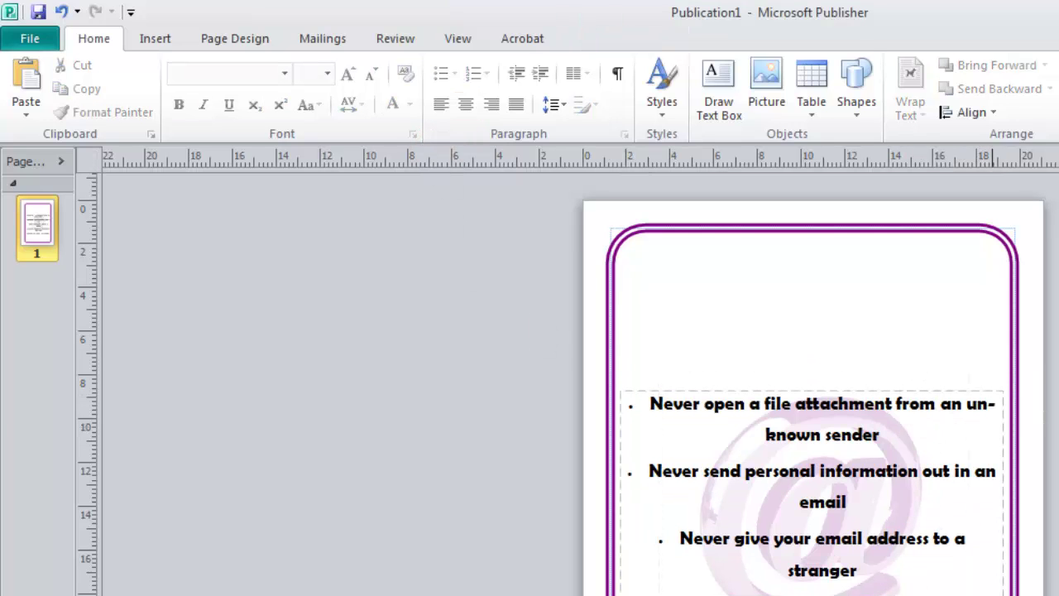
mouse_move(827, 592)
left_mouse_down()
mouse_move(726, 449)
mouse_move(610, 406)
left_mouse_up()
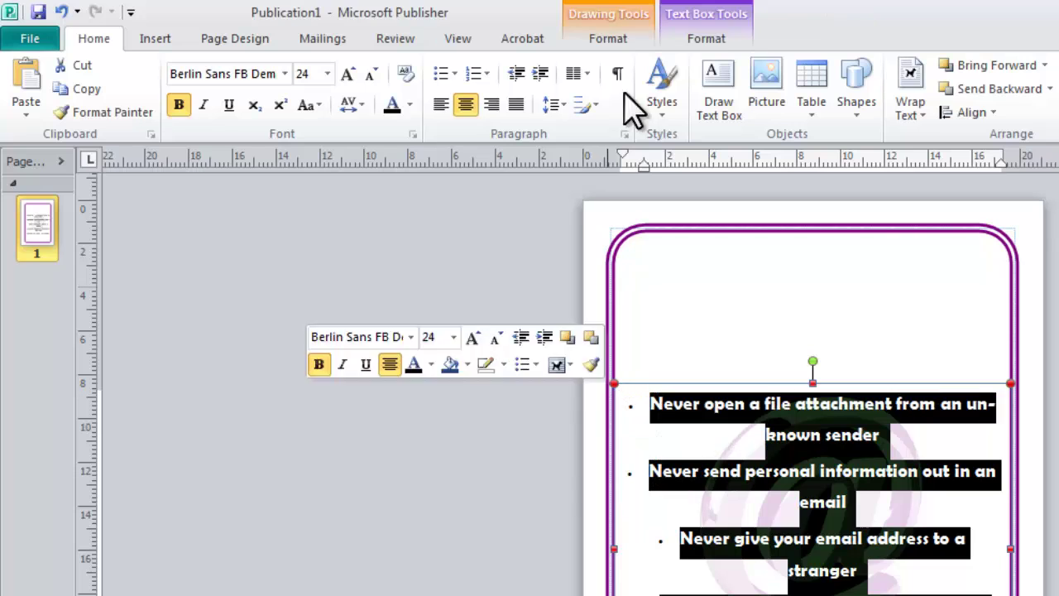
In Bullets and Numbering, choose the Symbol font's spade (code 170) as the bullet character
left_click(455, 74)
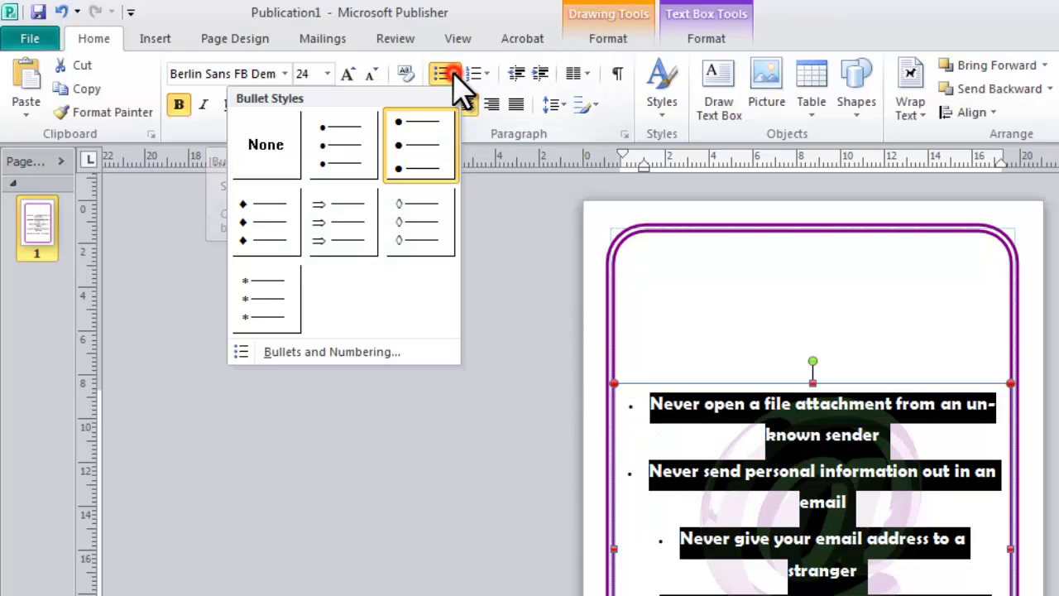
left_click(352, 351)
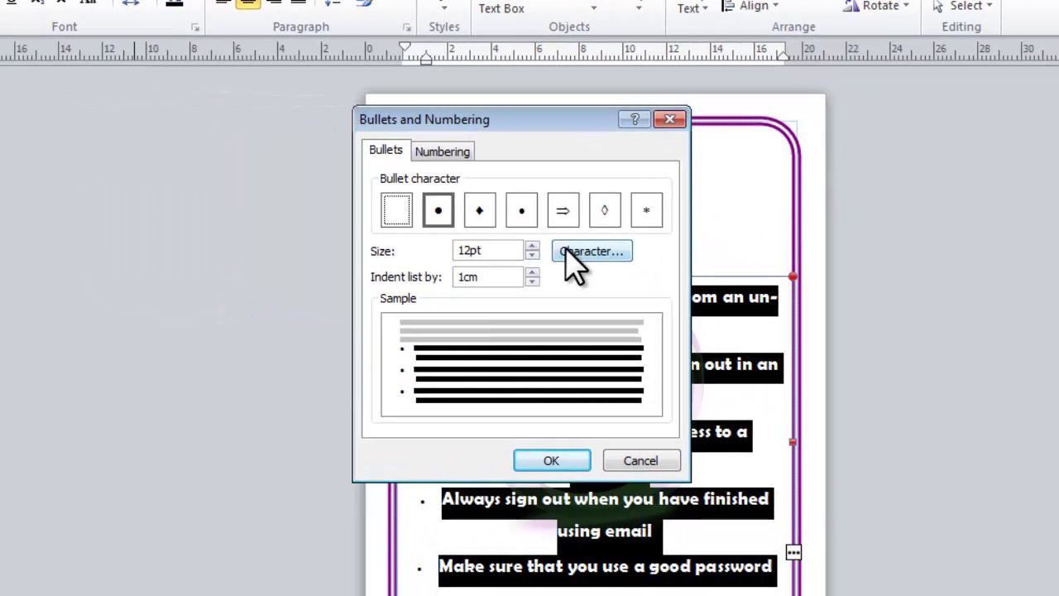
left_click(566, 251)
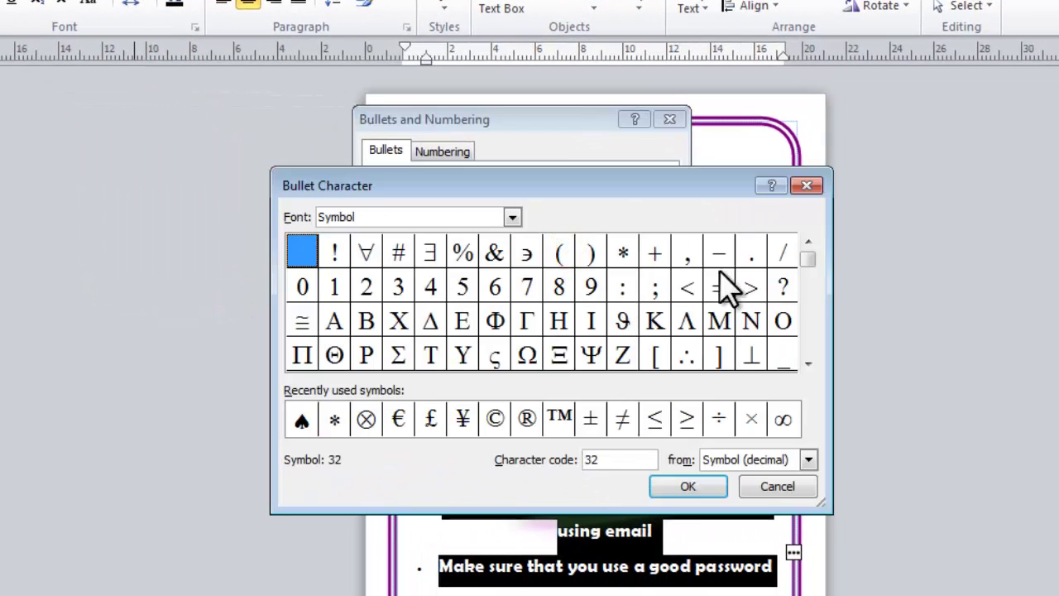
left_click_drag(808, 364, 808, 366)
left_click(513, 217)
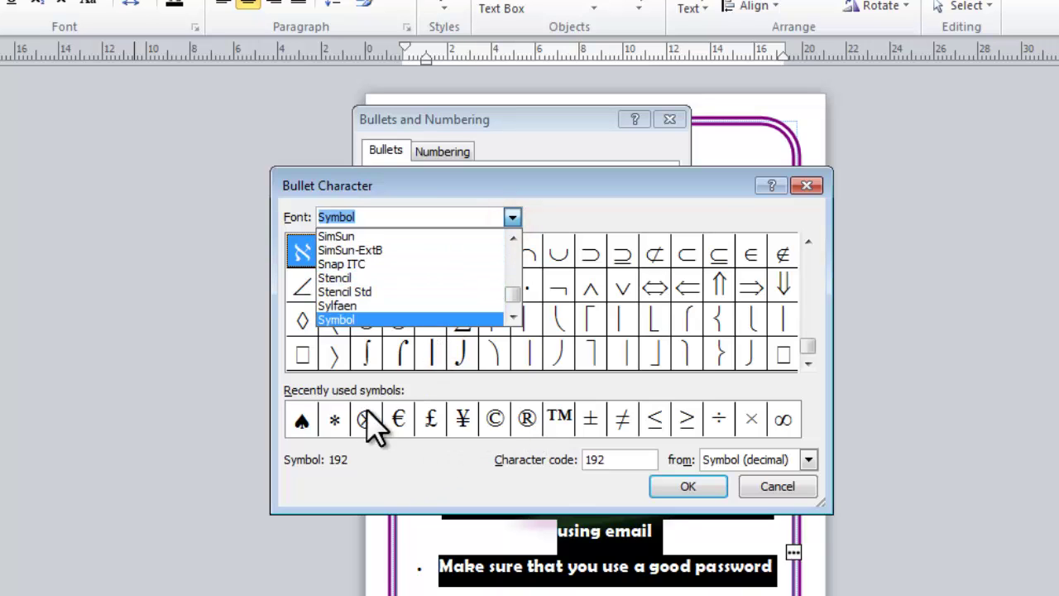
left_click(806, 362)
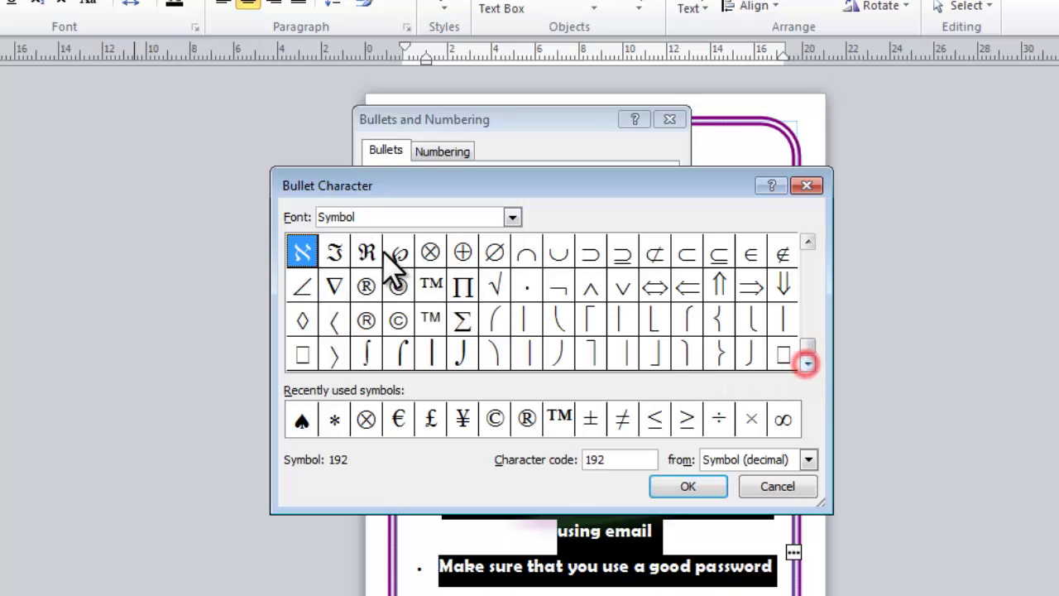
left_click(809, 242)
left_click(809, 242)
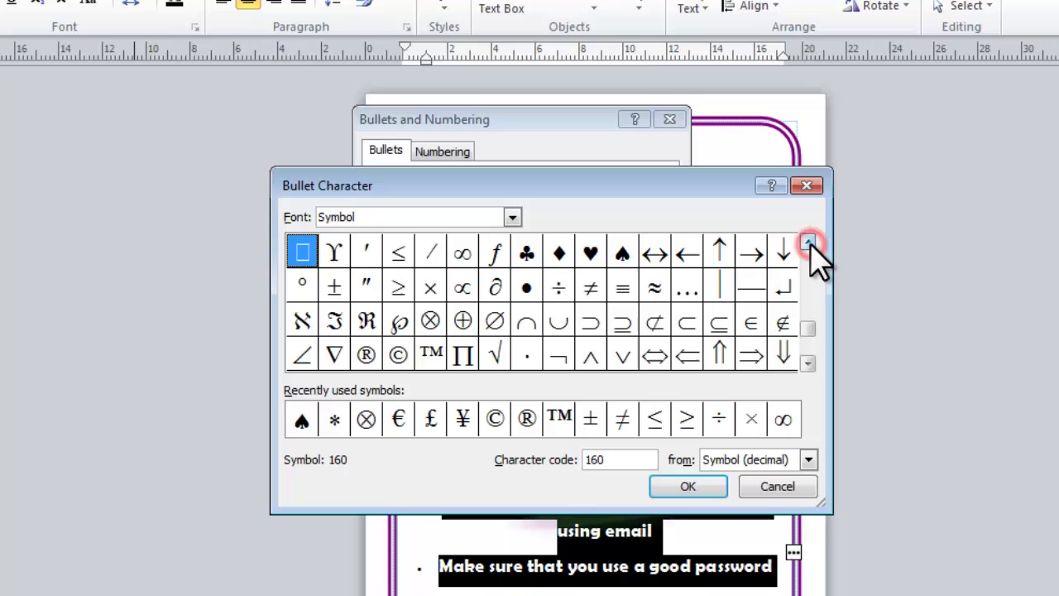
left_click(809, 242)
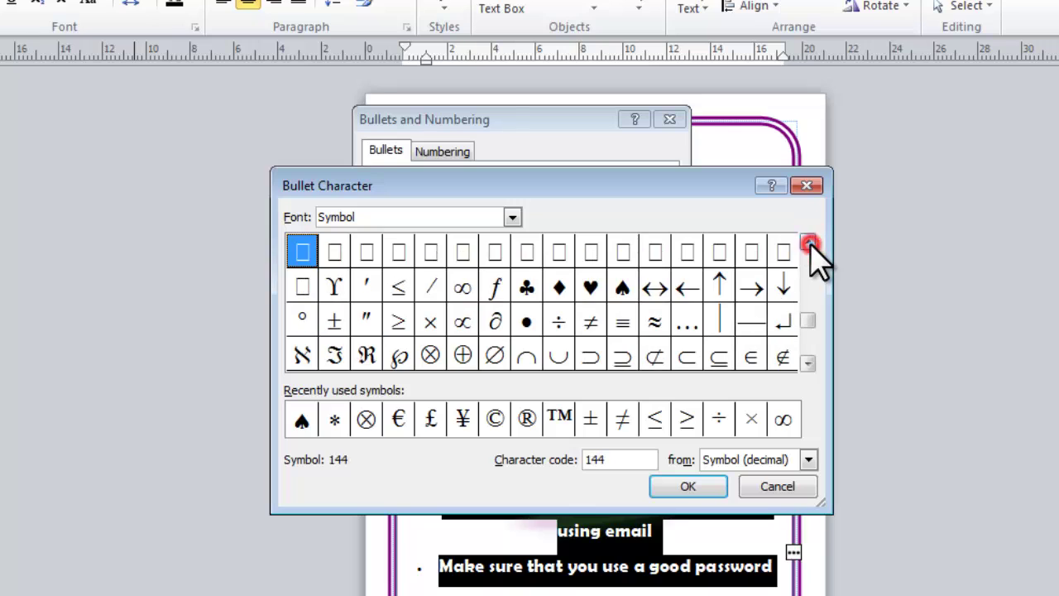
left_click(618, 285)
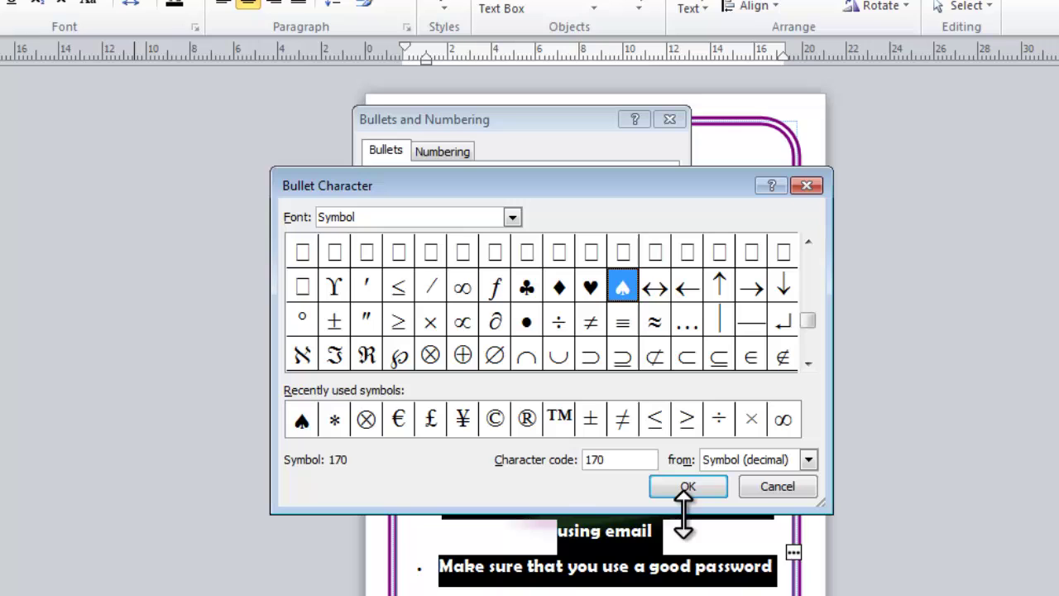
Confirm the spade bullet, set its size to 18 pt and list indent to 0.25 cm
left_click(689, 488)
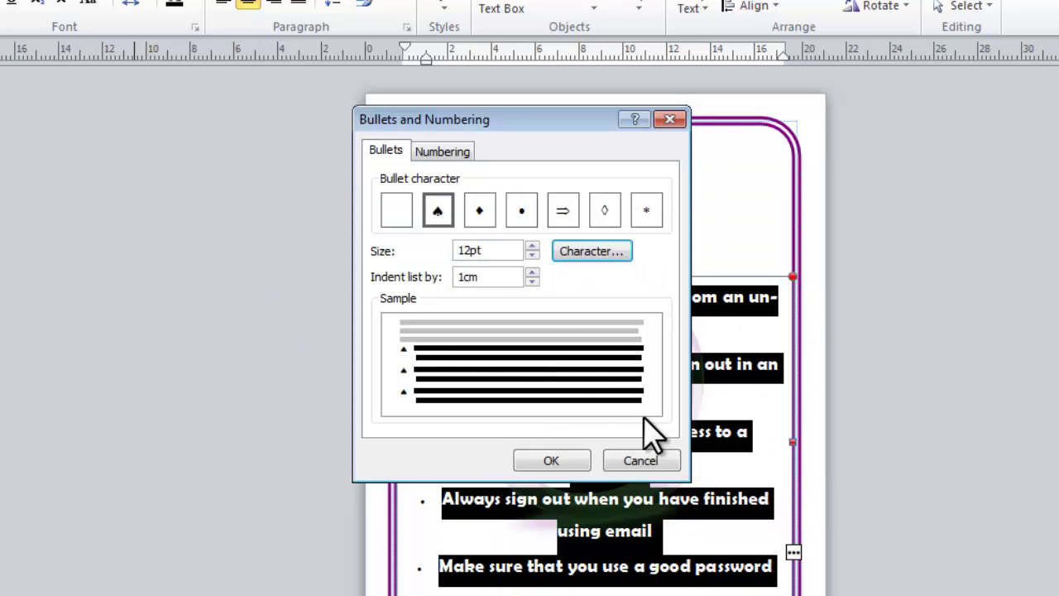
left_click(533, 246)
left_click(533, 246)
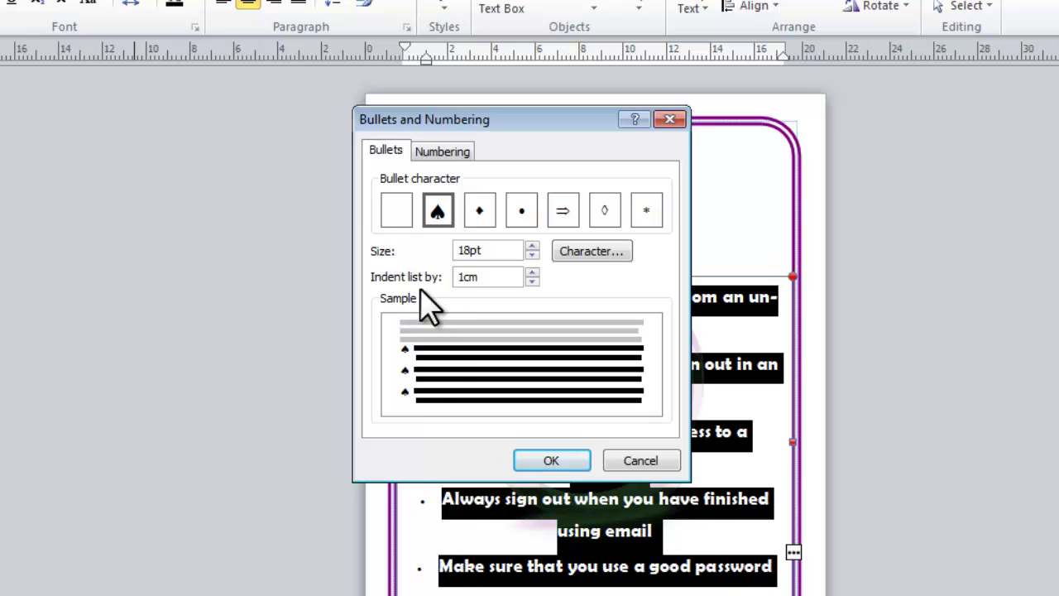
left_click(532, 283)
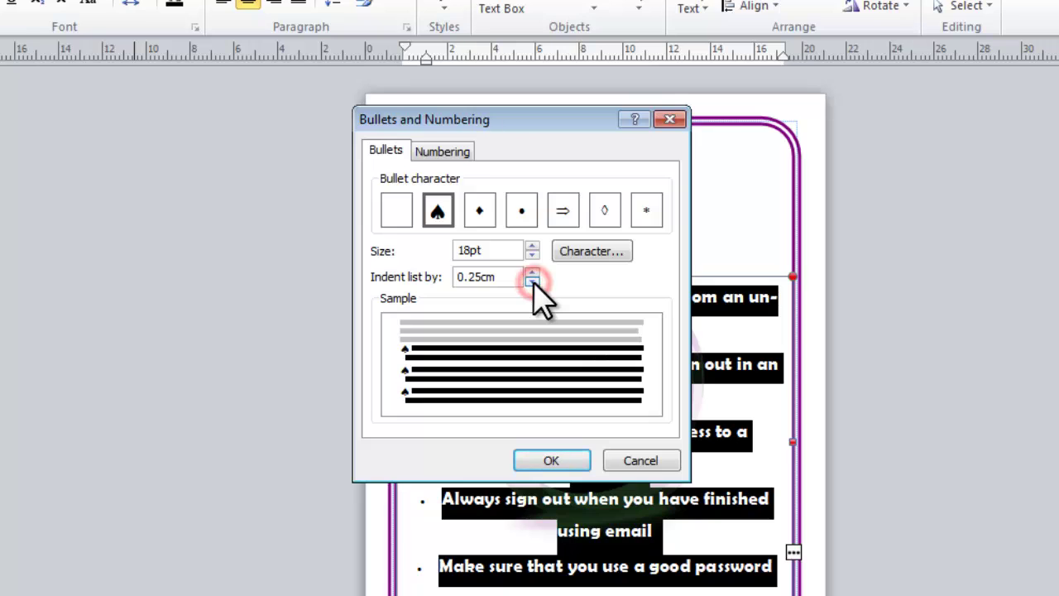
left_click(552, 461)
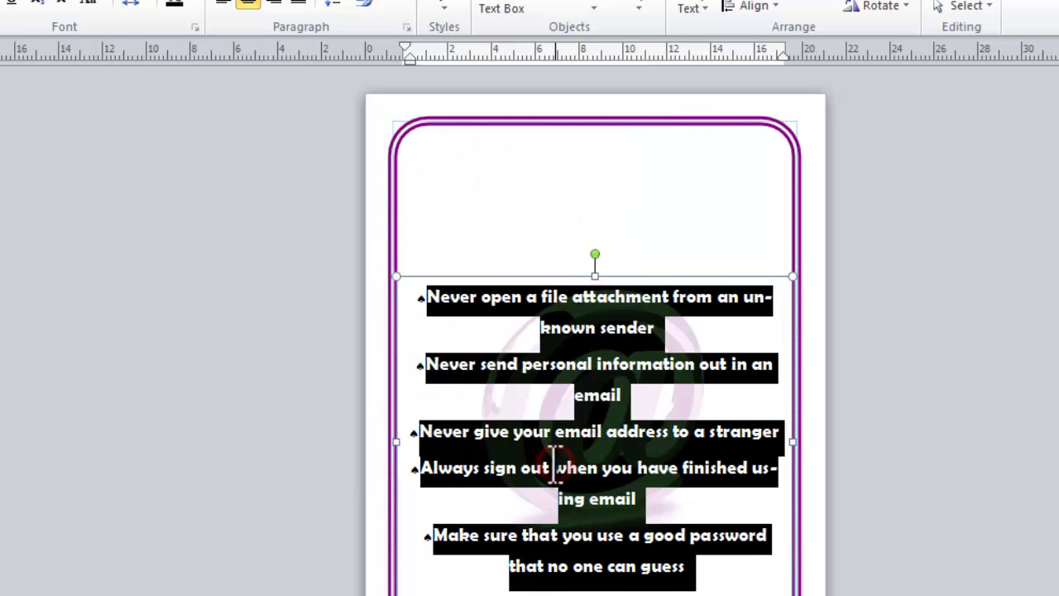
Reduce the bulleted tips' font size from 24 to 22 point
left_click(871, 394)
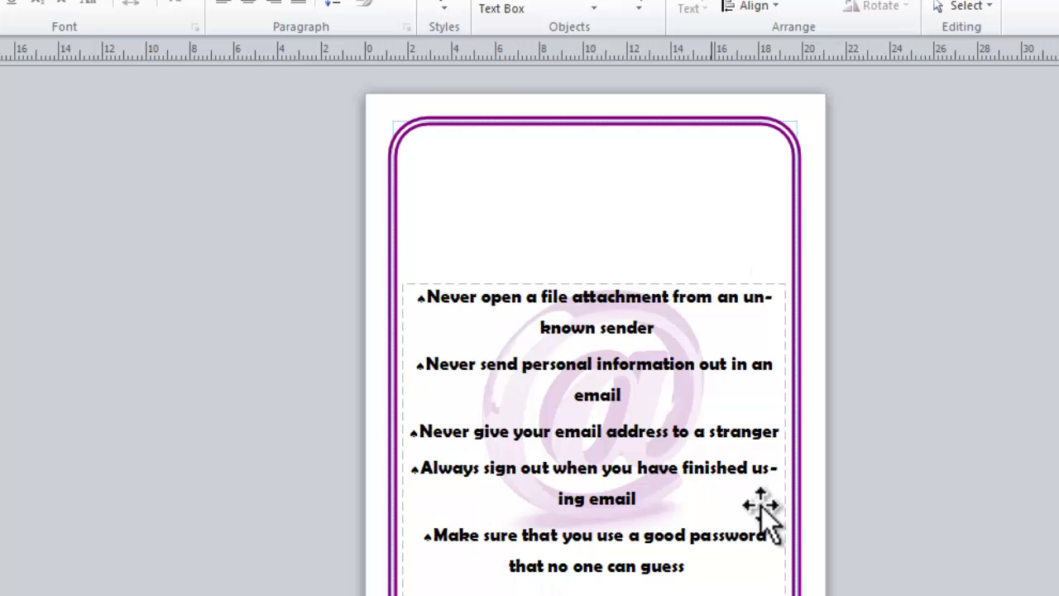
left_click_drag(694, 567, 378, 315)
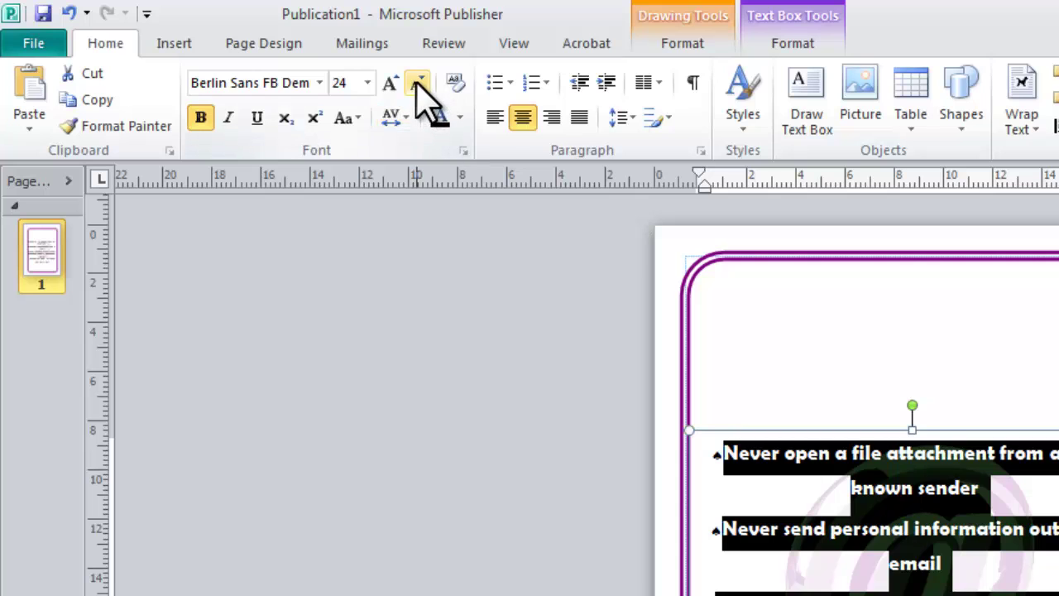
left_click(389, 83)
left_click(418, 83)
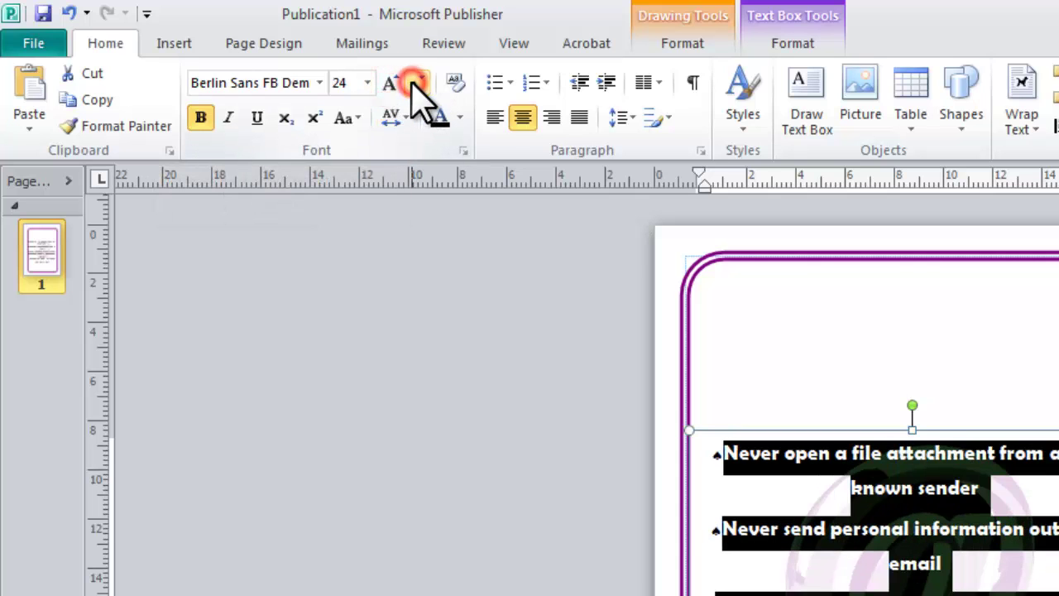
left_click(418, 83)
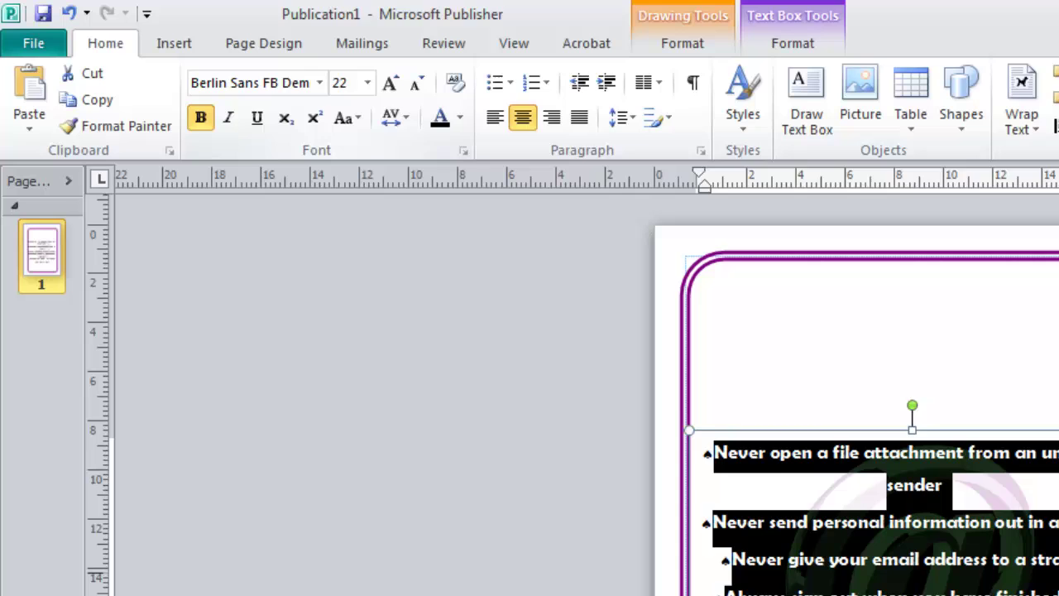
key("Escape")
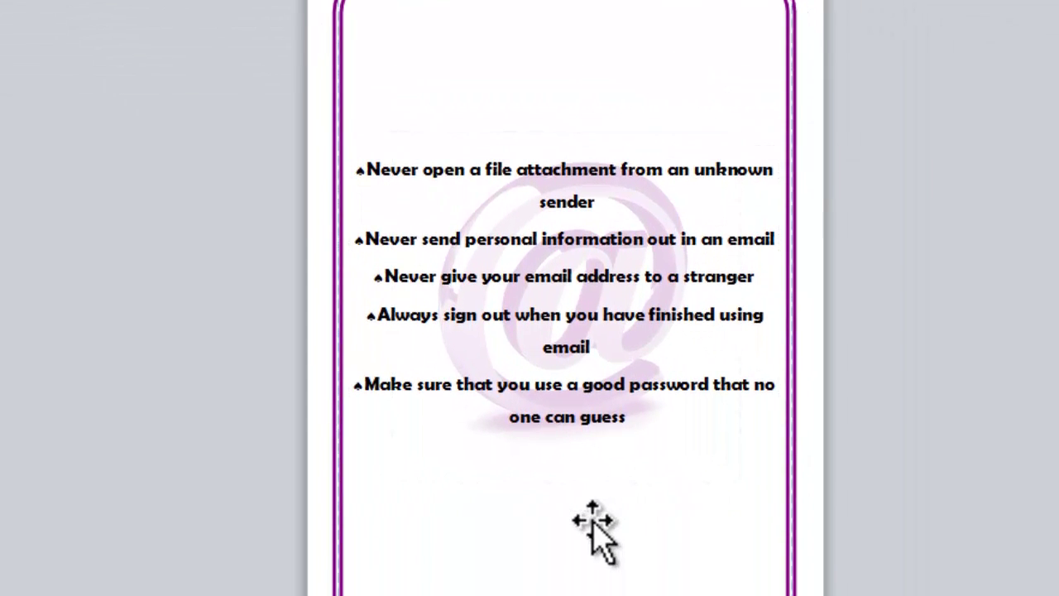
Nudge the tips text box slightly lower on the poster
left_click(592, 513)
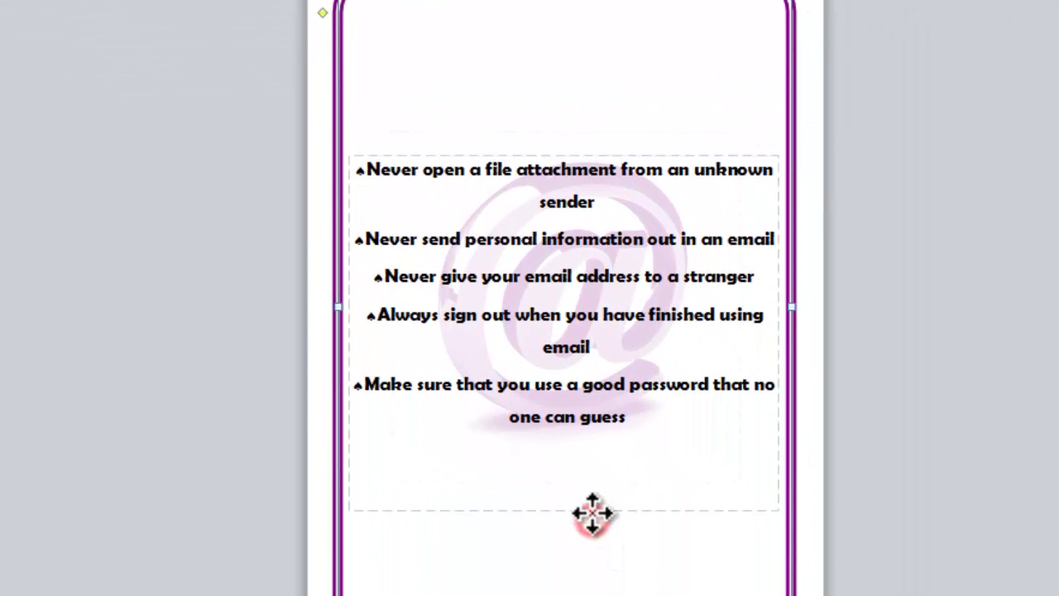
left_click(592, 513)
key("Down")
key("Down")
key("Down")
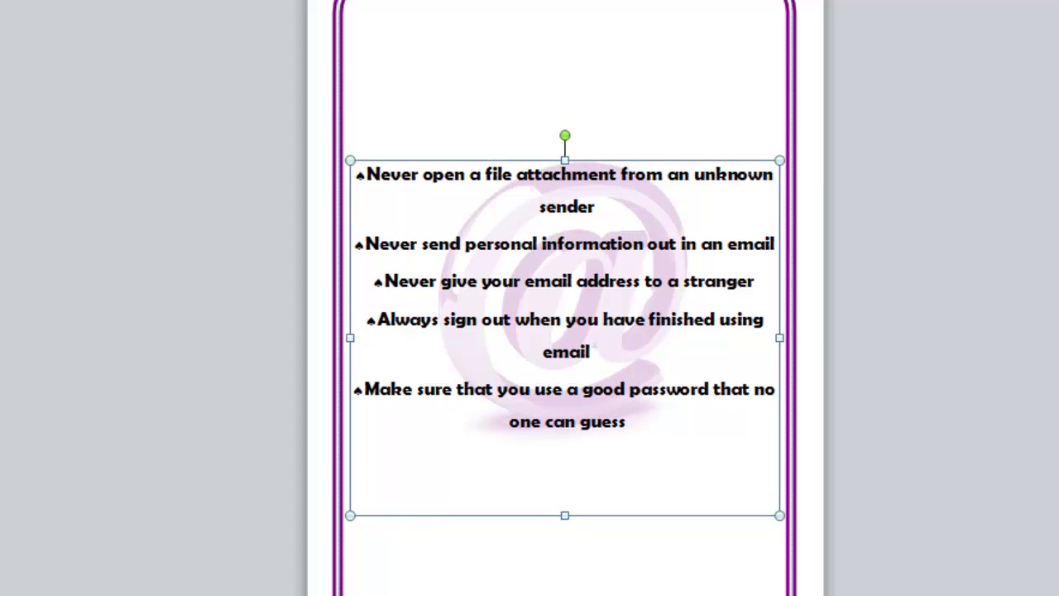
left_click(1003, 246)
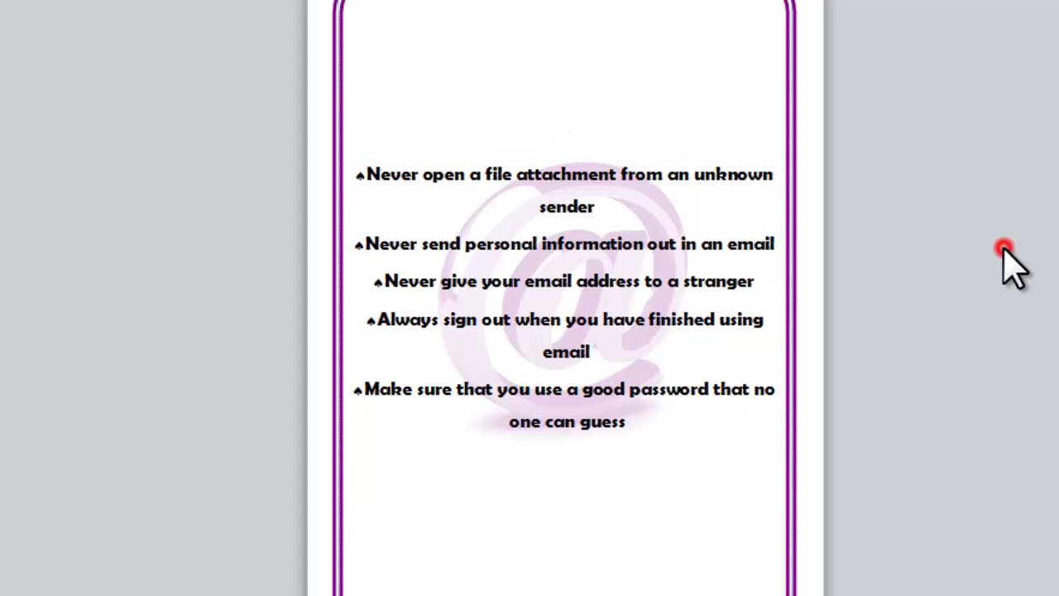